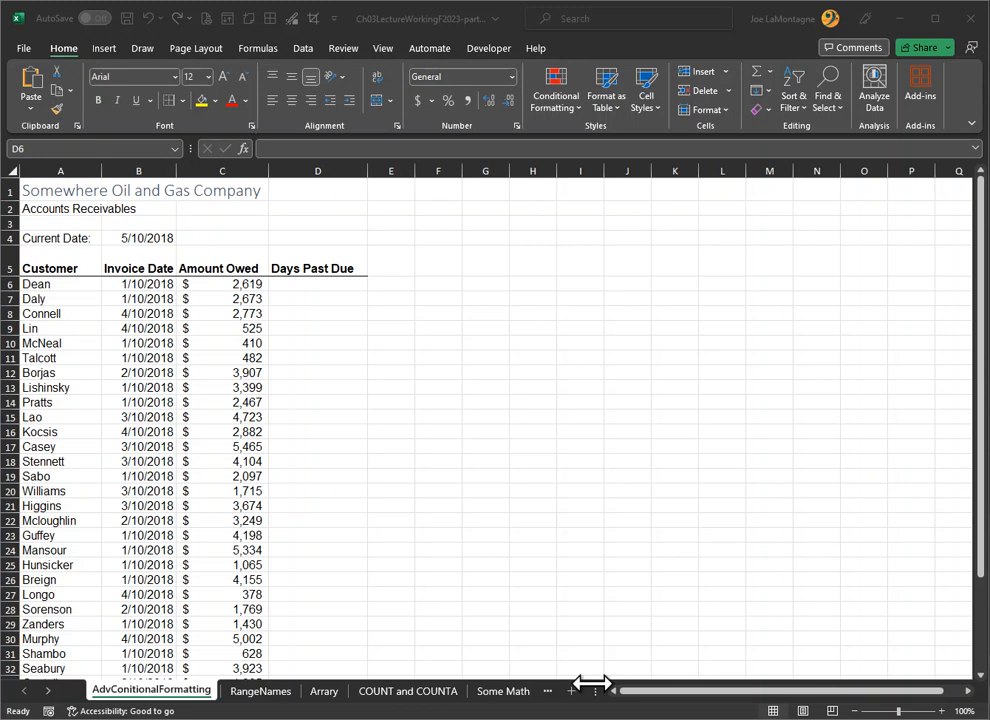
Step: In D6, enter =DATEDIF(B6,$B$4,"D") with an absolute reference to the current date, and fill it down the Days Past Due column
{"action": "left_click", "coordinate": [321, 285]}
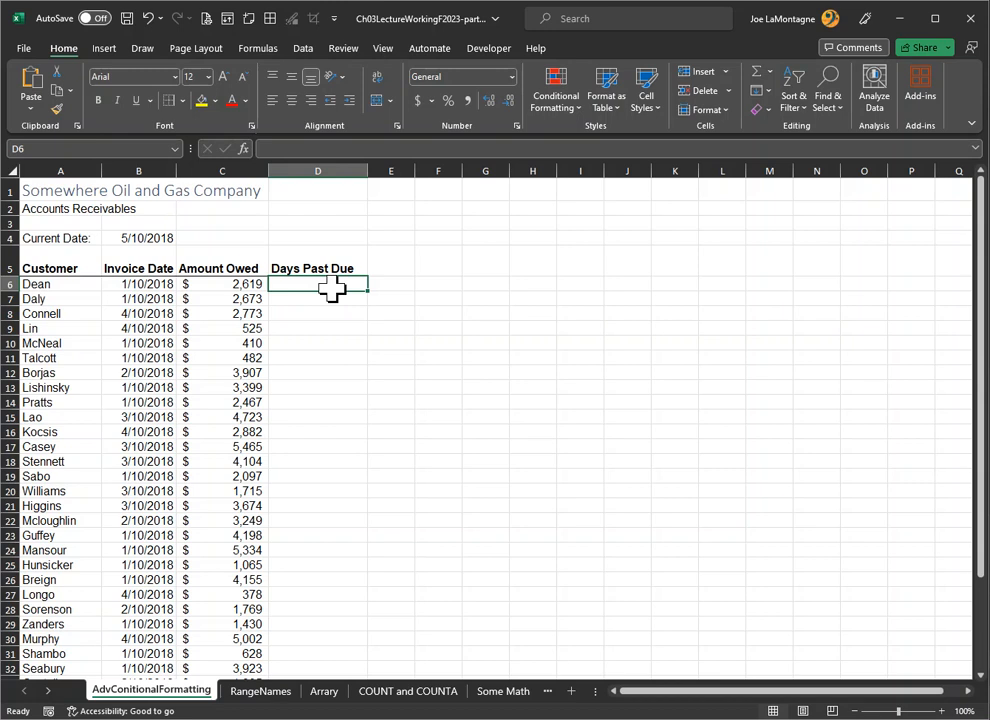
{"action": "type", "text": "=da"}
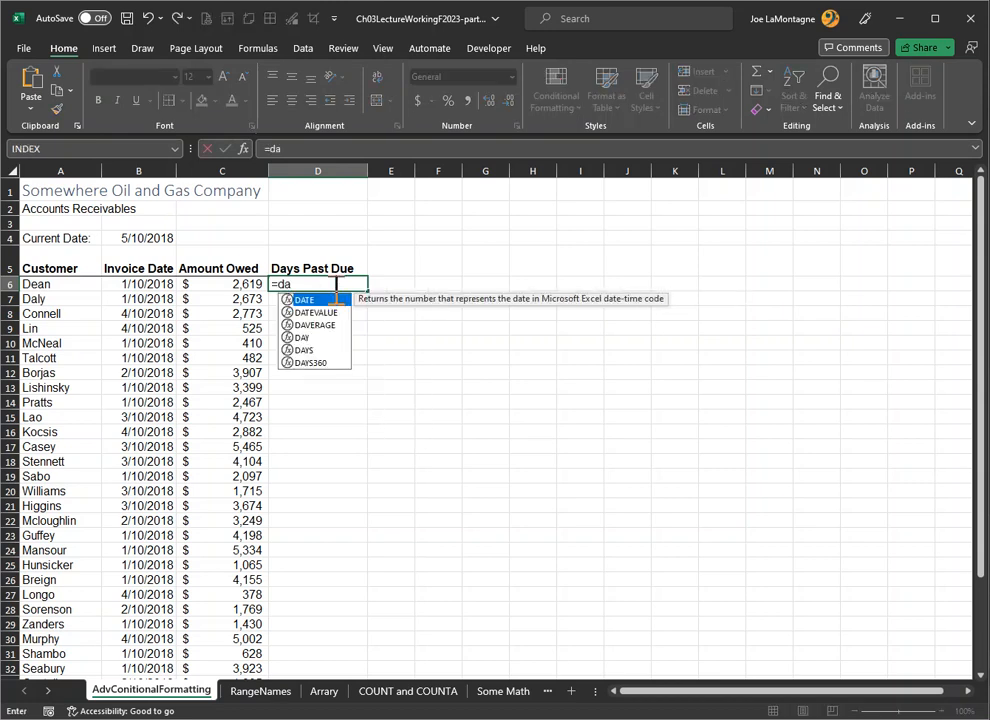
{"action": "type", "text": "tedif"}
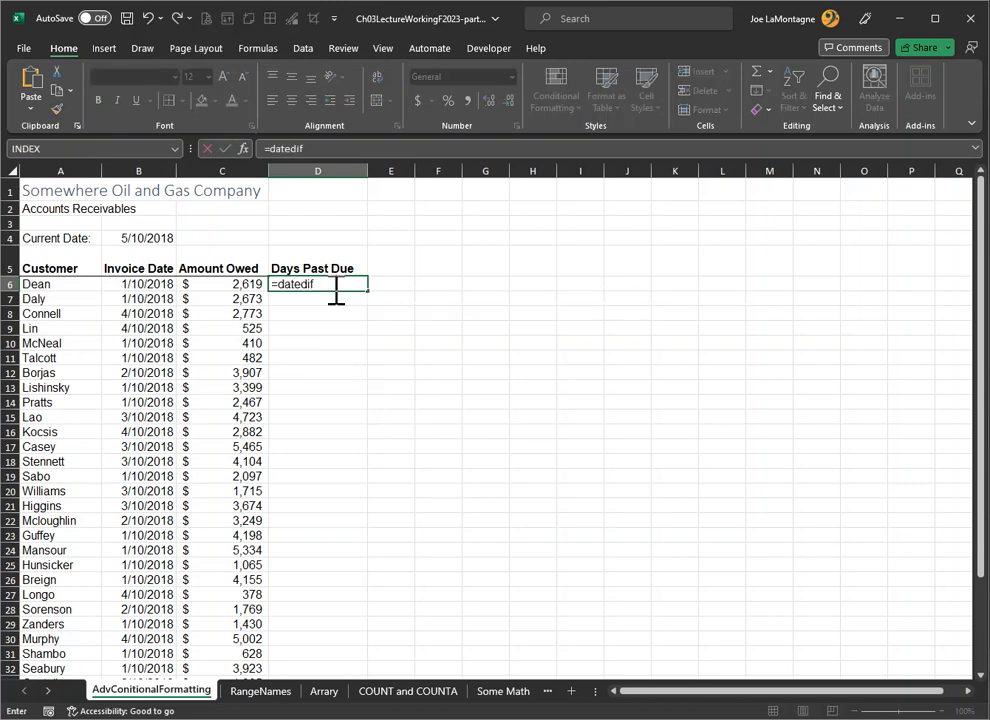
{"action": "type", "text": "("}
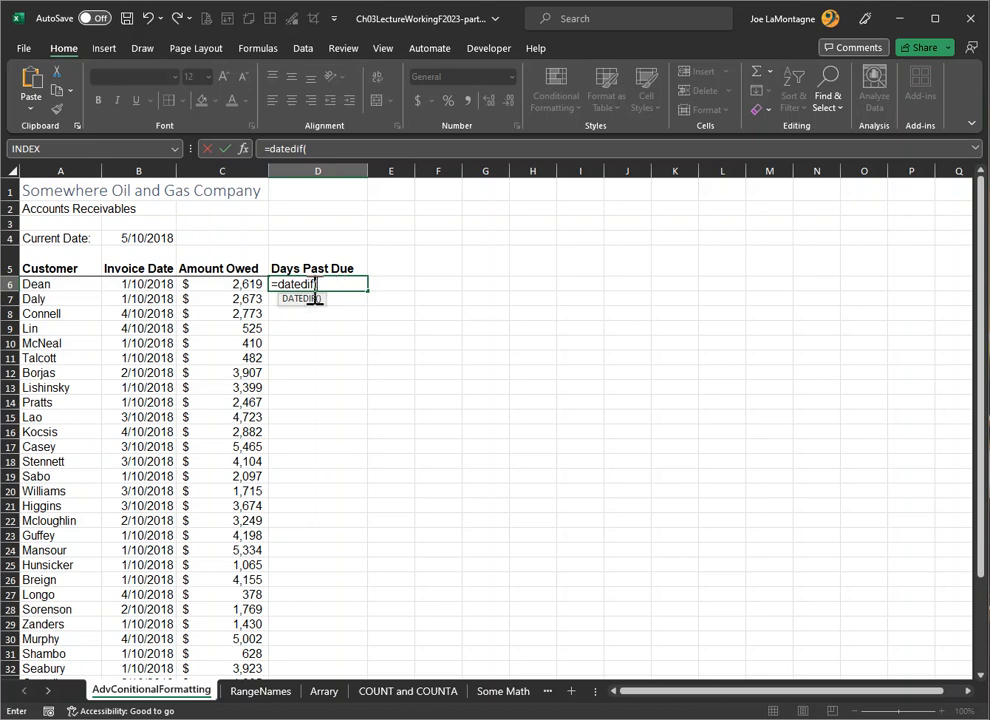
{"action": "left_click", "coordinate": [145, 284]}
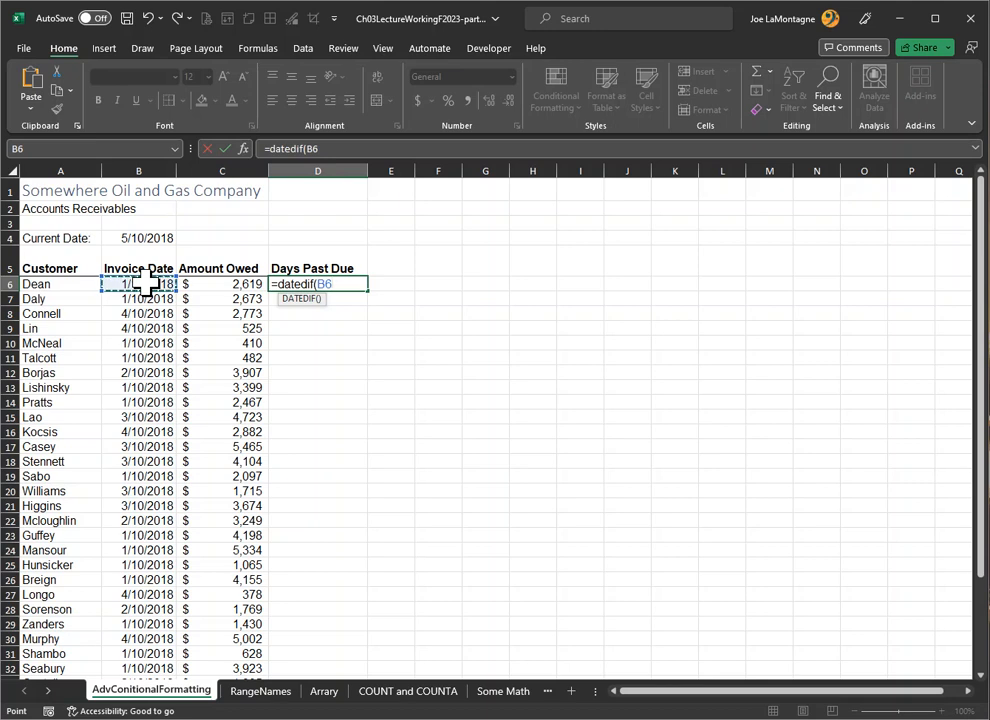
{"action": "type", "text": ","}
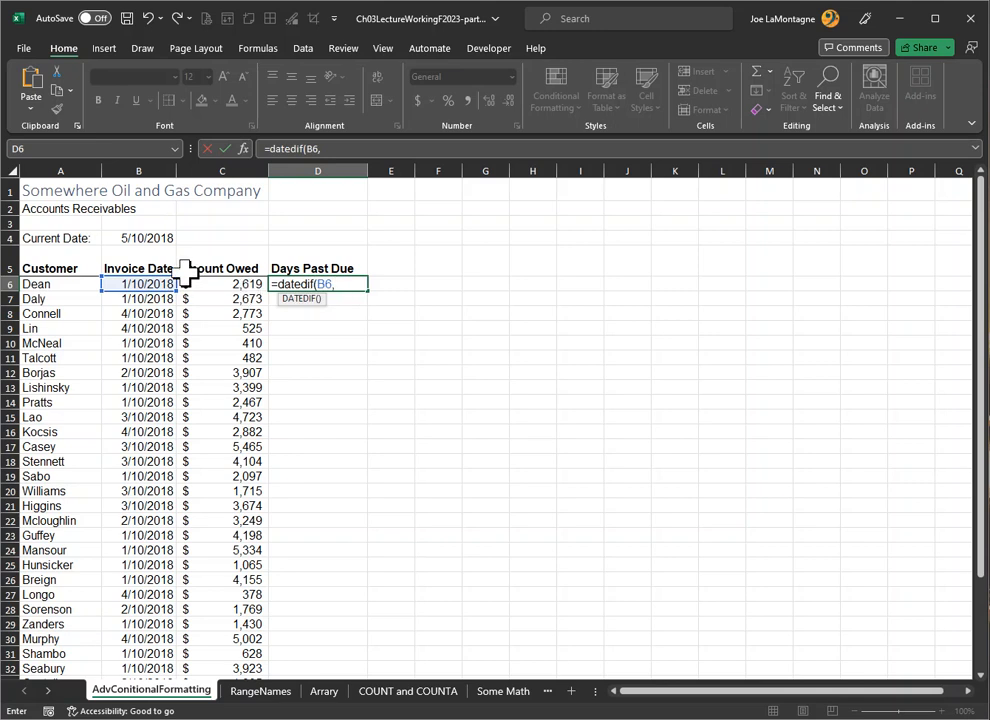
{"action": "left_click", "coordinate": [135, 237]}
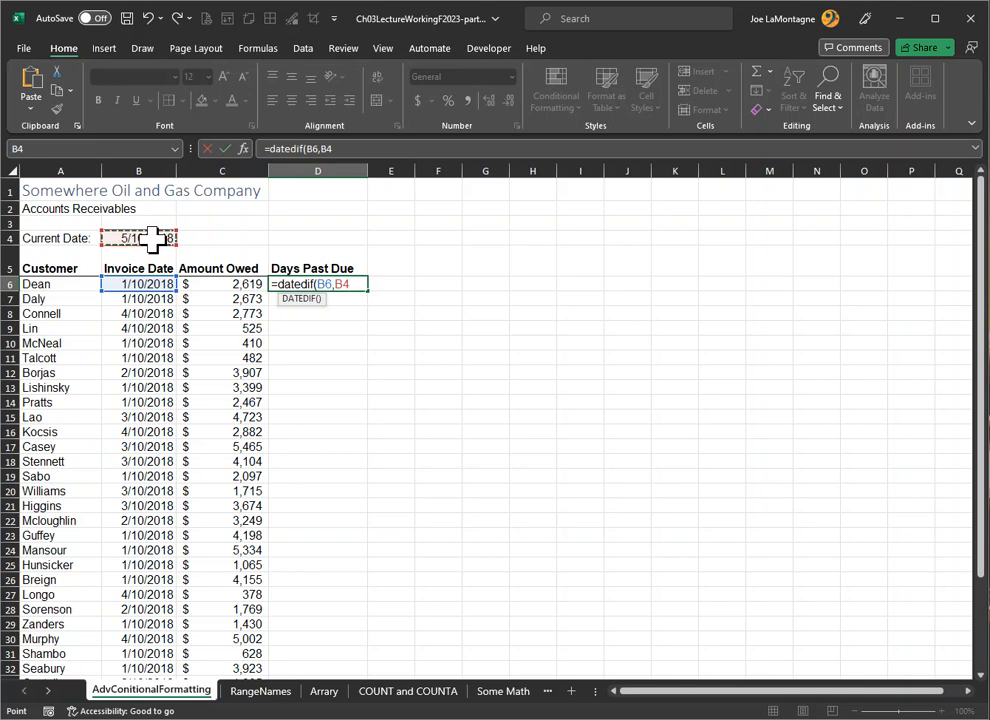
{"action": "key", "text": "F4"}
{"action": "type", "text": ","}
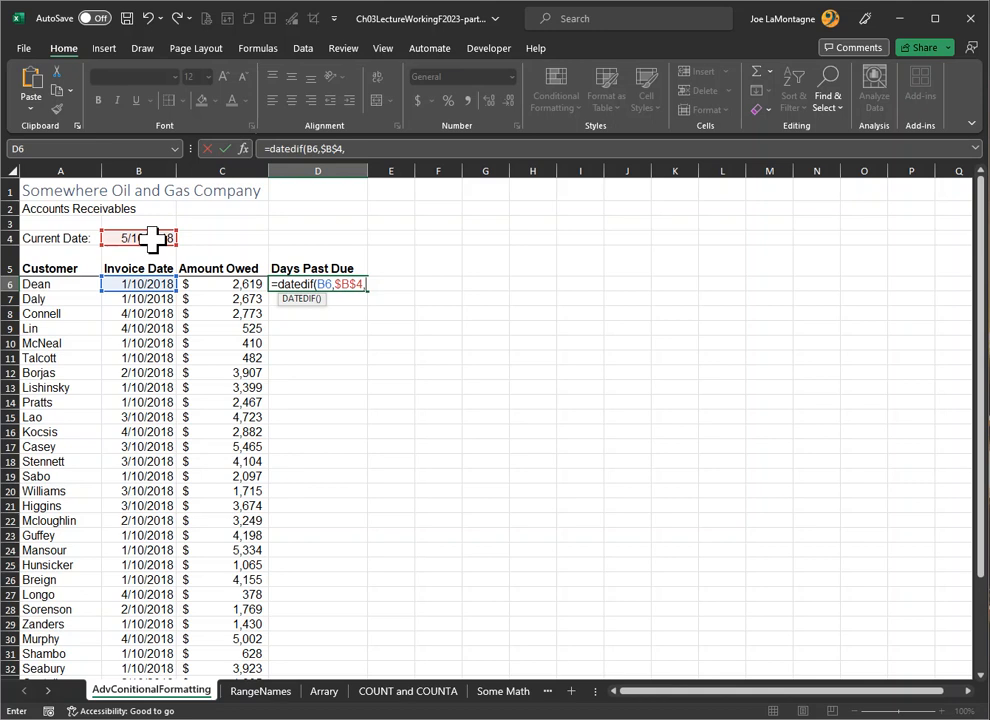
{"action": "type", "text": "\"D\""}
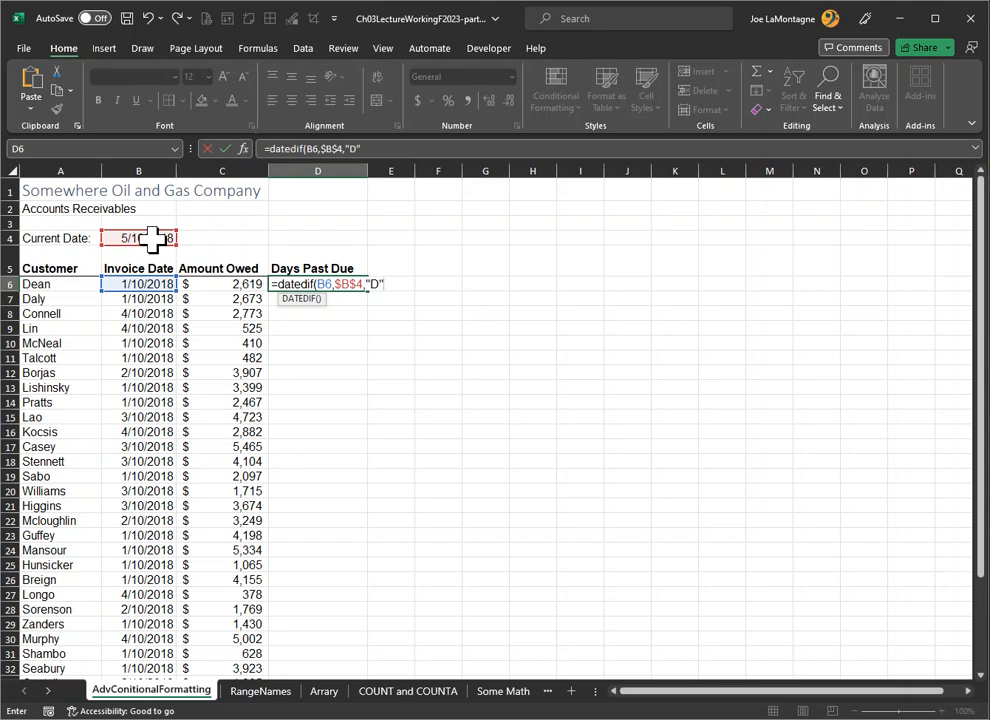
{"action": "type", "text": ")"}
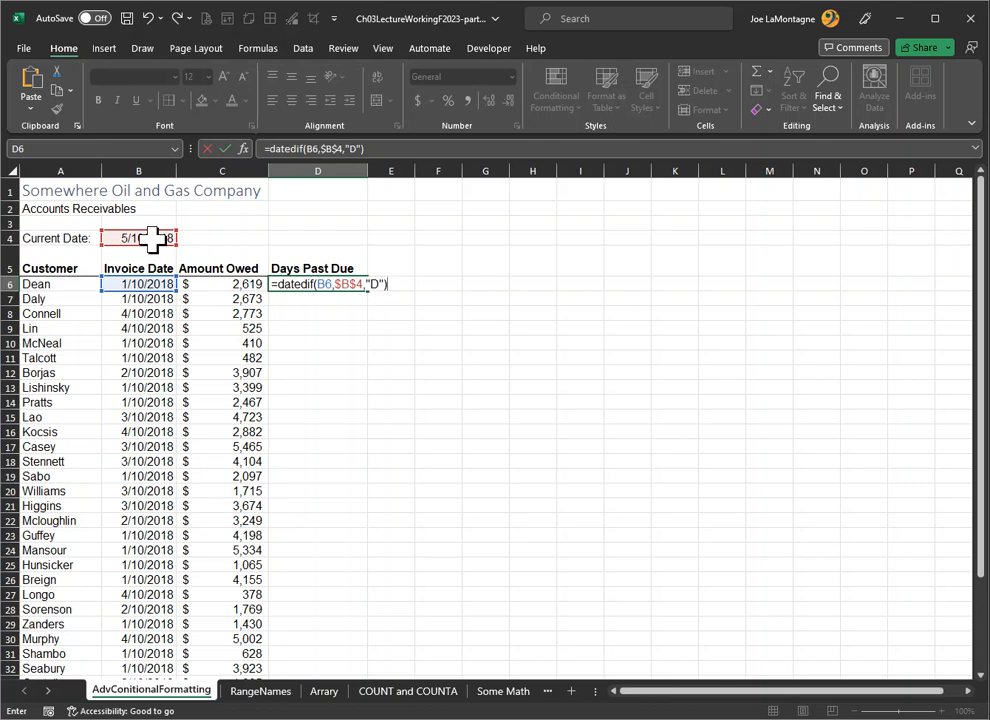
{"action": "key", "text": "Return"}
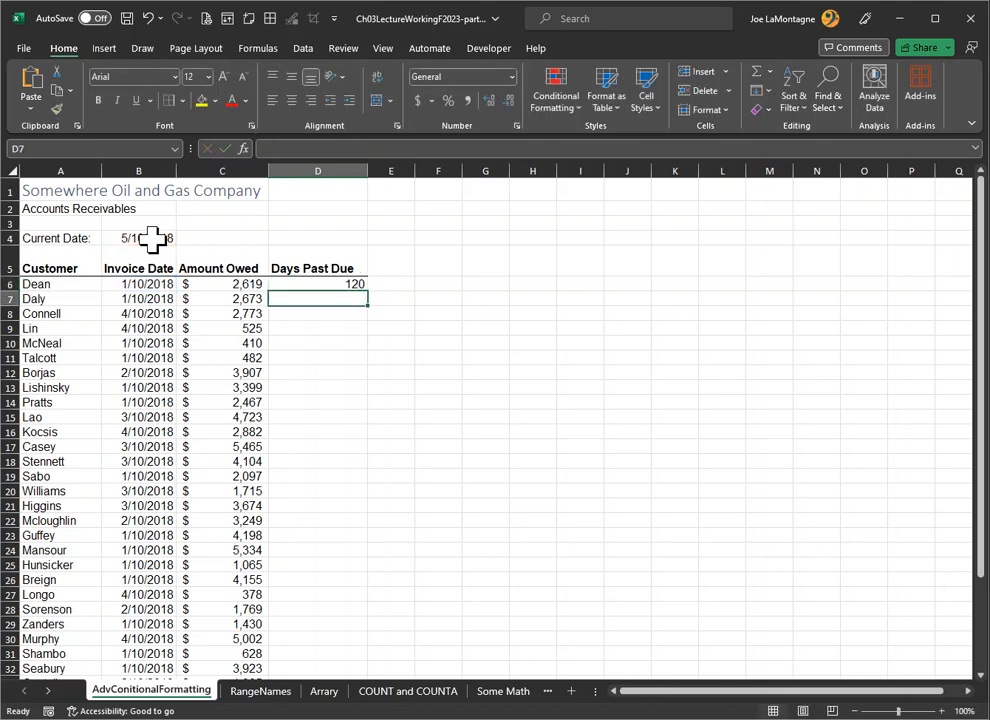
{"action": "left_click", "coordinate": [333, 284]}
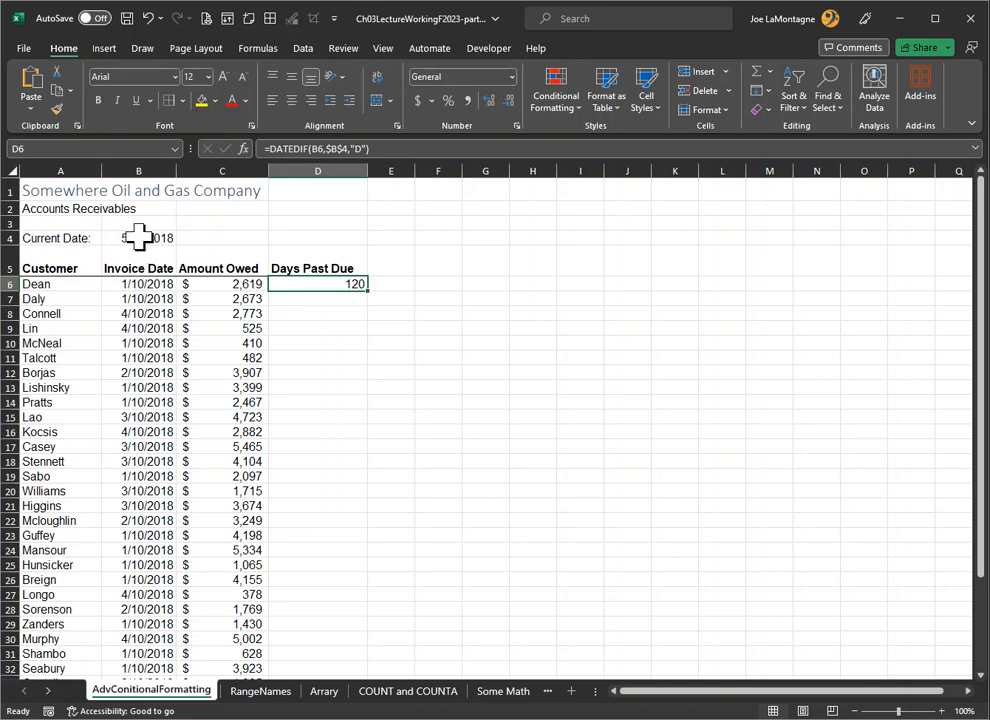
{"action": "double_click", "coordinate": [367, 291]}
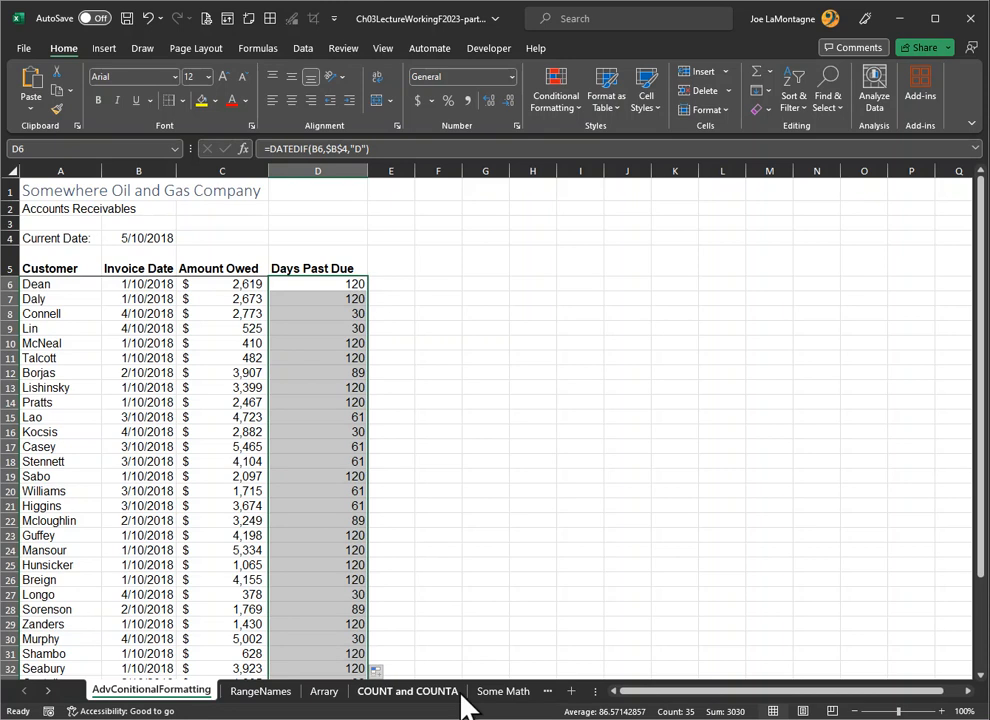
Step: Replace the current date in B4 with the formula =TODAY()
{"action": "left_click", "coordinate": [144, 238]}
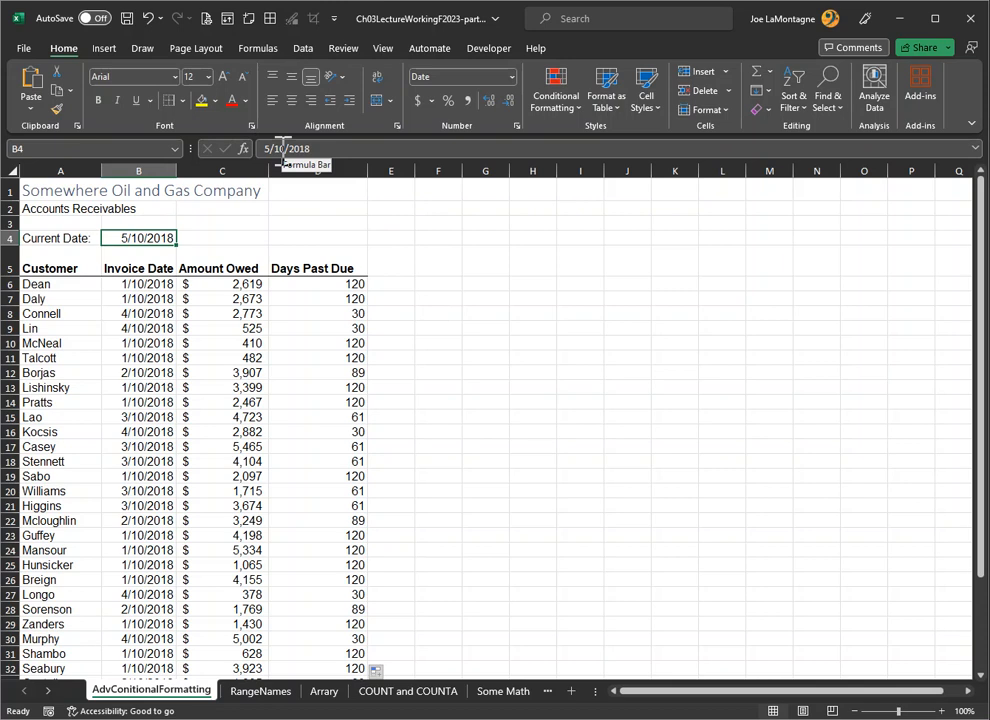
{"action": "type", "text": "=t"}
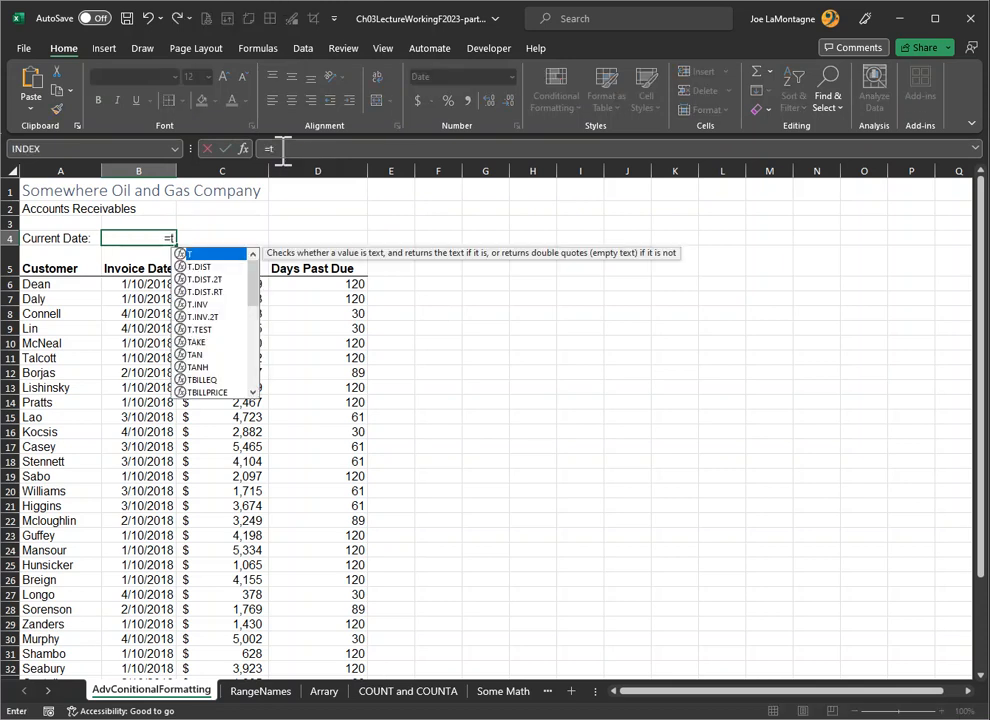
{"action": "type", "text": "oday"}
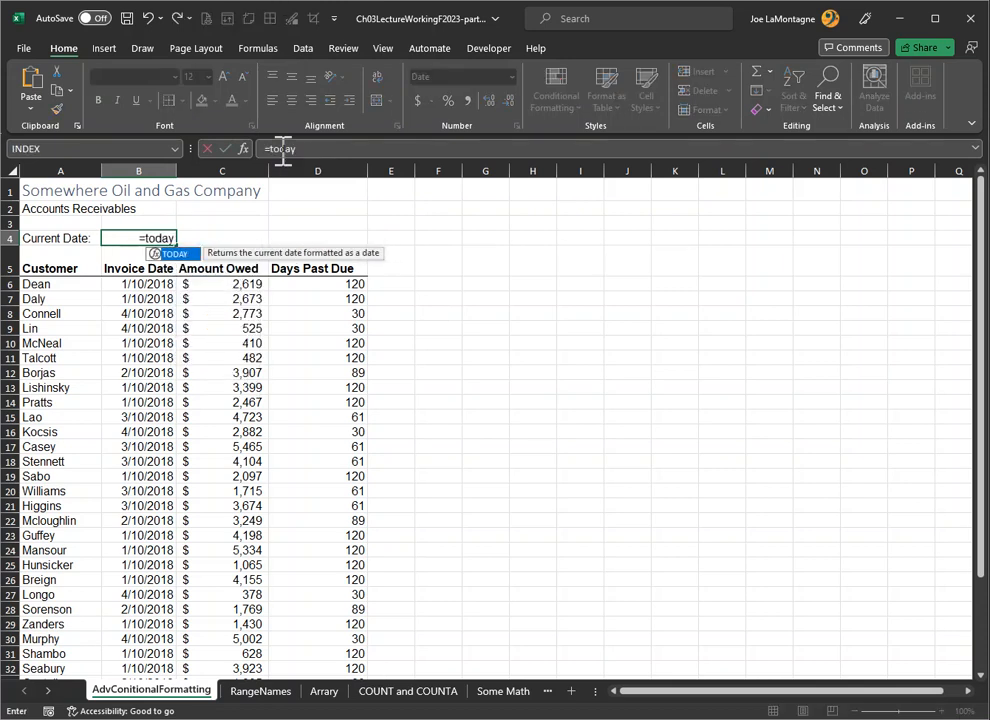
{"action": "type", "text": "()"}
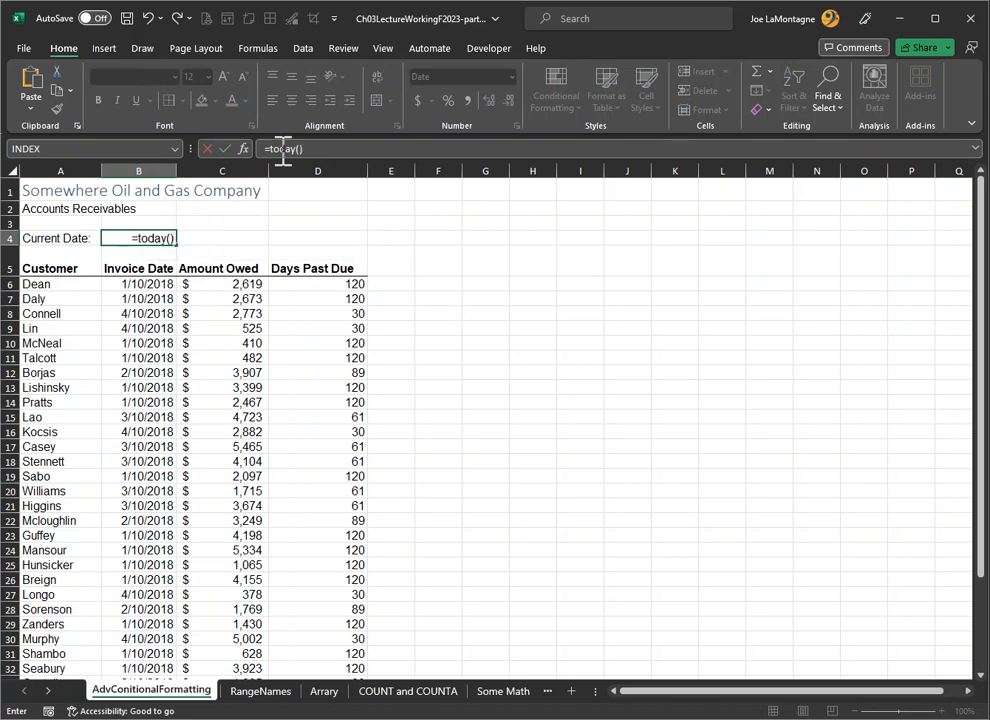
{"action": "key", "text": "Return"}
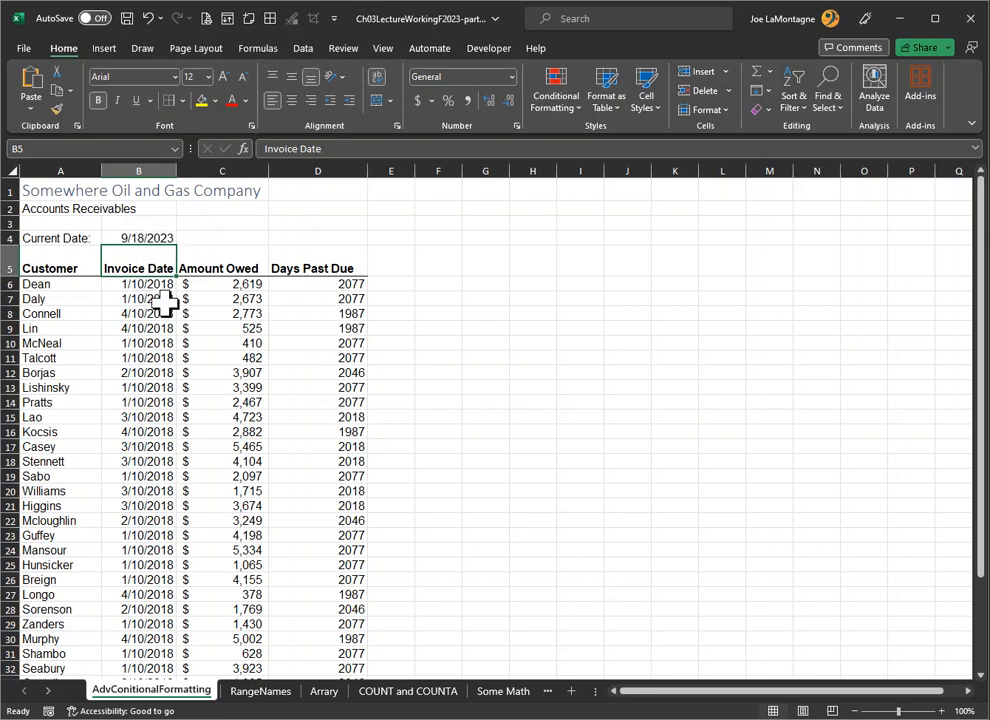
Step: Change the DATEDIF unit in D6 to "y" for years and fill the formula down the Days Past Due column
{"action": "left_click", "coordinate": [318, 286]}
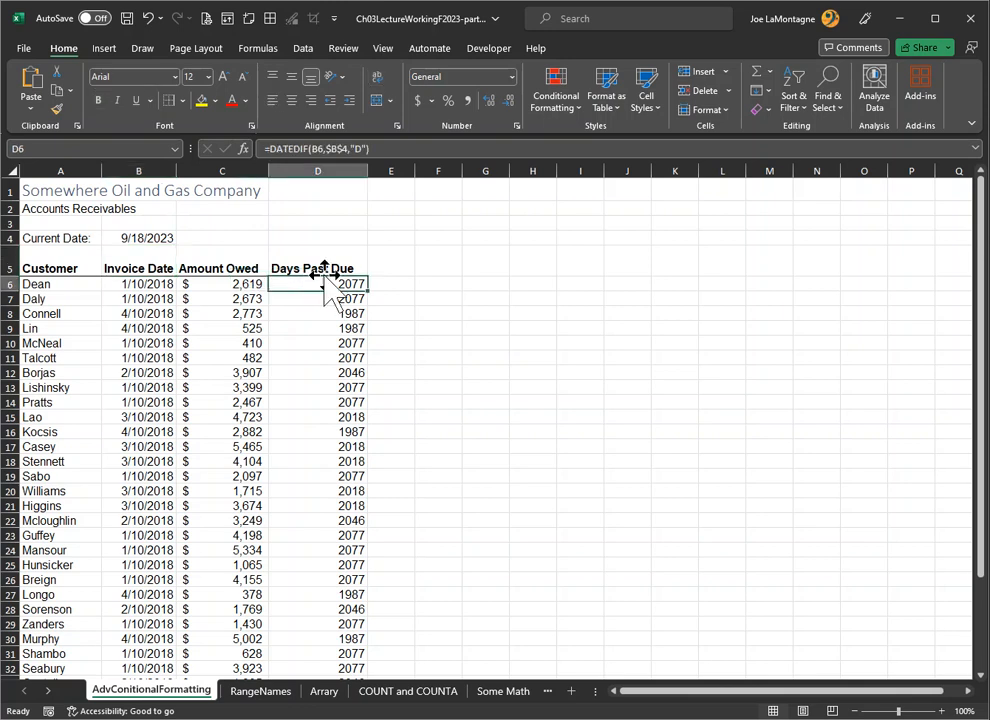
{"action": "left_click", "coordinate": [358, 148]}
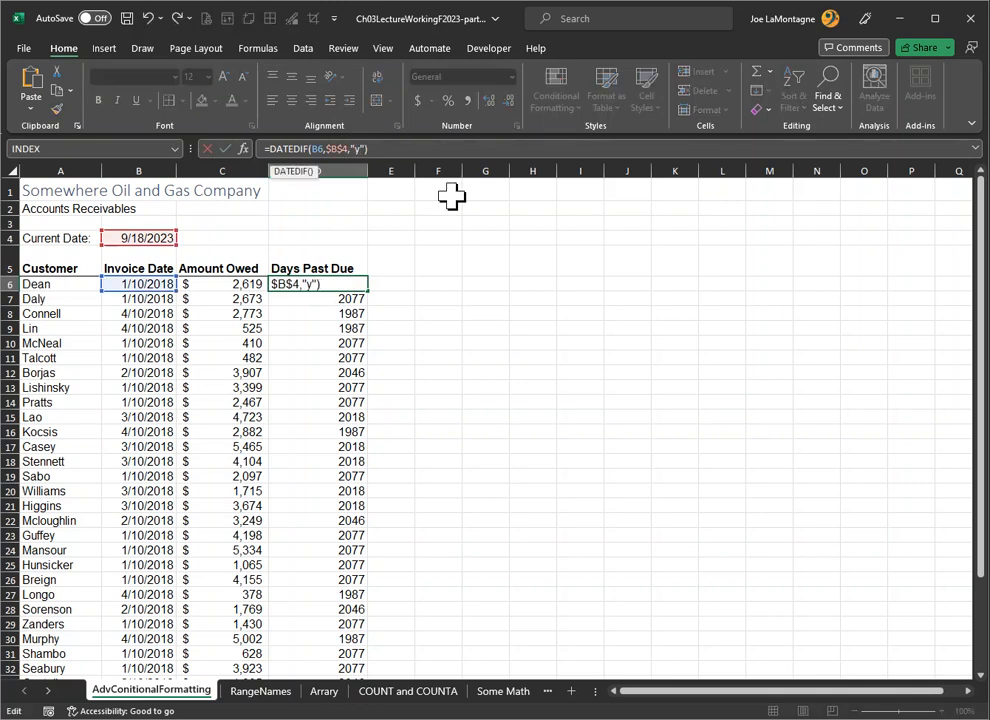
{"action": "key", "text": "Return"}
{"action": "left_click", "coordinate": [350, 284]}
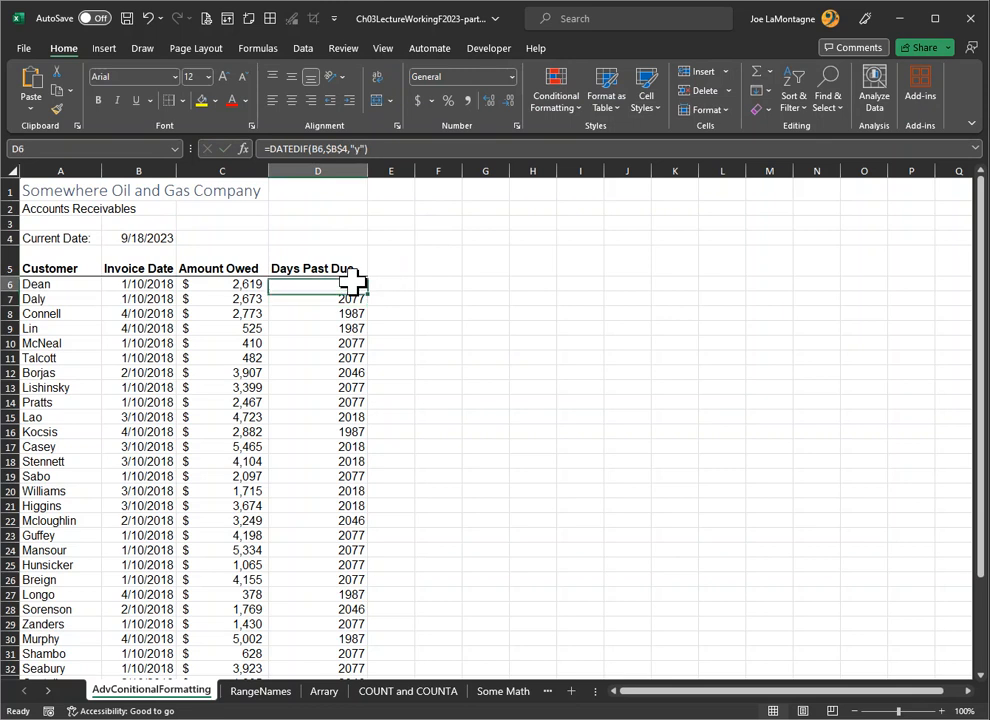
{"action": "double_click", "coordinate": [368, 292]}
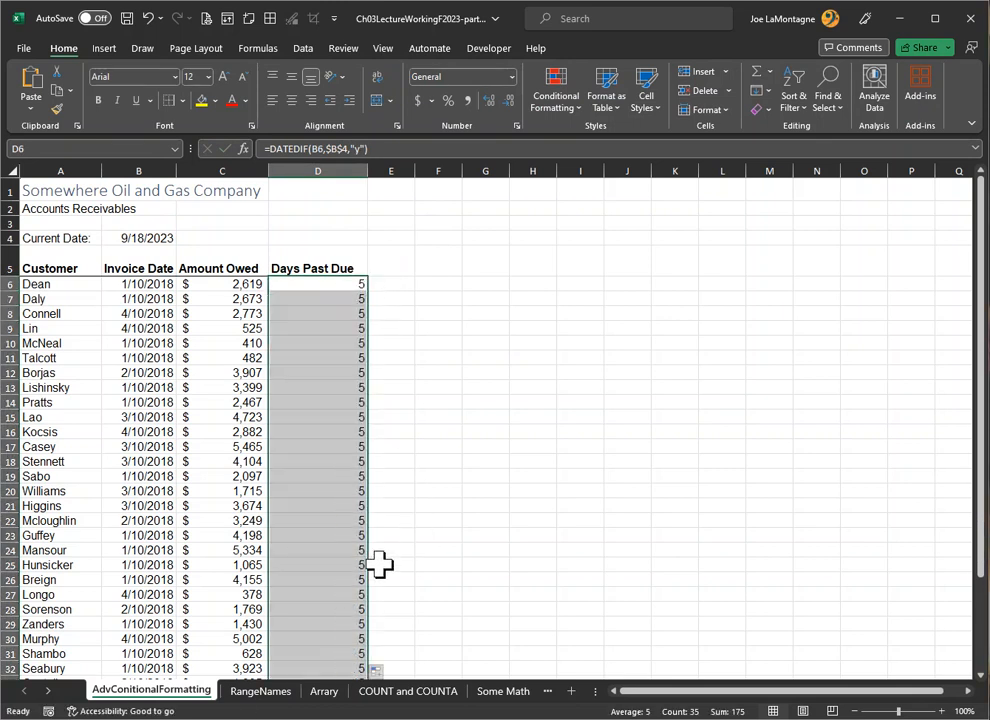
{"action": "scroll", "coordinate": [388, 598], "scroll_direction": "down", "scroll_amount": 2}
{"action": "scroll", "coordinate": [400, 620], "scroll_direction": "up", "scroll_amount": 2}
{"action": "scroll", "coordinate": [402, 621], "scroll_direction": "up", "scroll_amount": 2}
Step: Set the DATEDIF unit in D6 to "m" for months and copy the formula down the Days Past Due column
{"action": "left_click", "coordinate": [316, 283]}
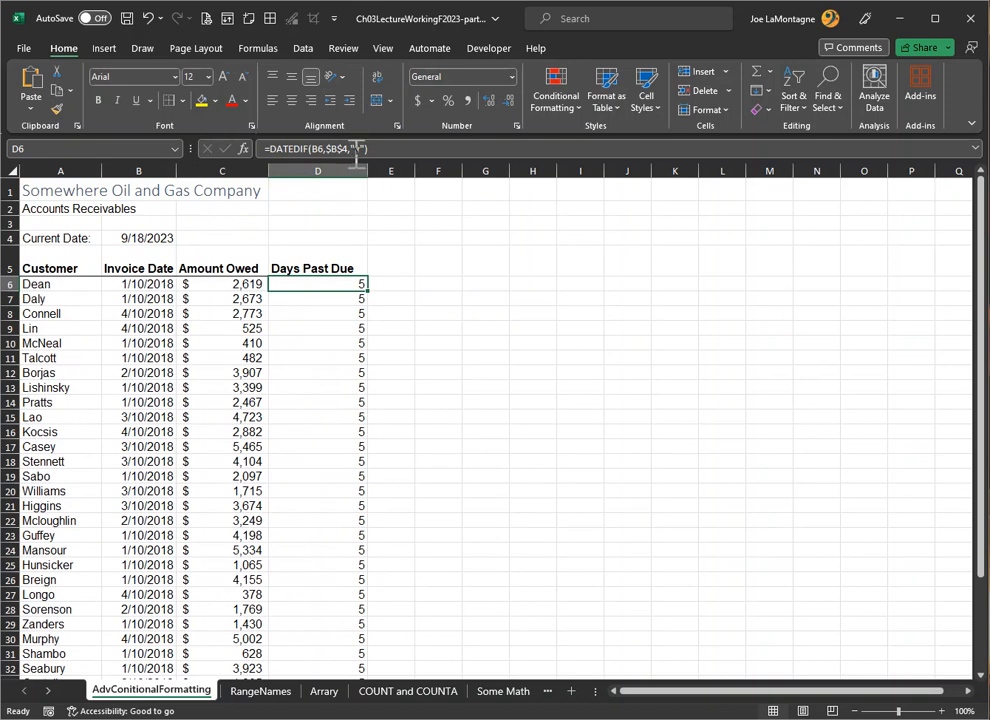
{"action": "double_click", "coordinate": [318, 287]}
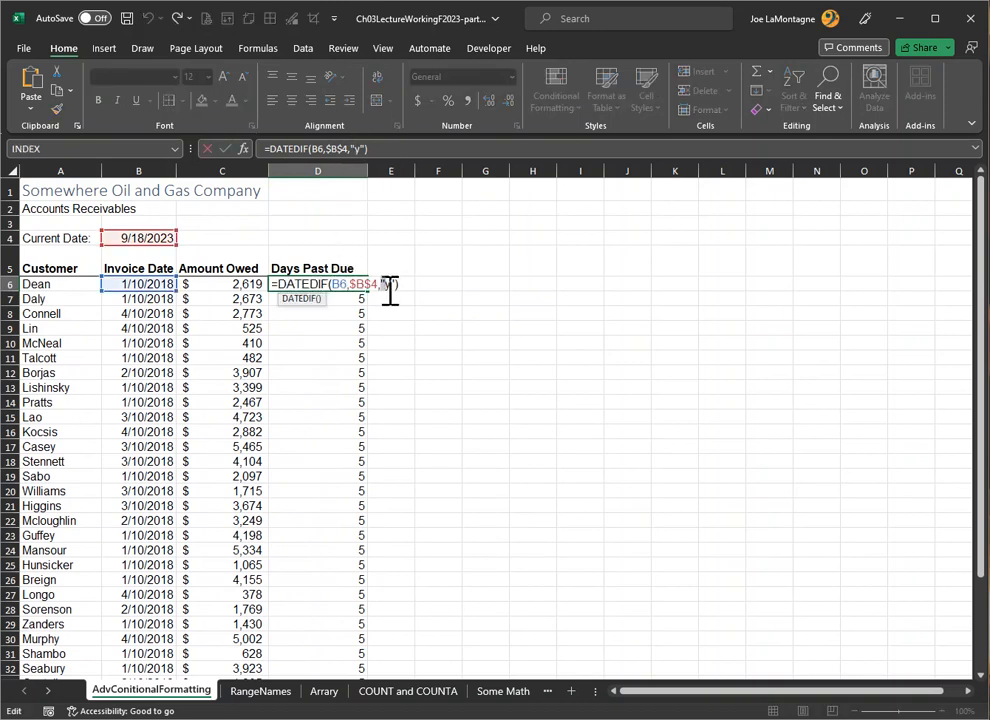
{"action": "left_click_drag", "start_coordinate": [386, 290], "coordinate": [392, 290]}
{"action": "type", "text": "m"}
{"action": "key", "text": "Return"}
{"action": "left_click", "coordinate": [331, 284]}
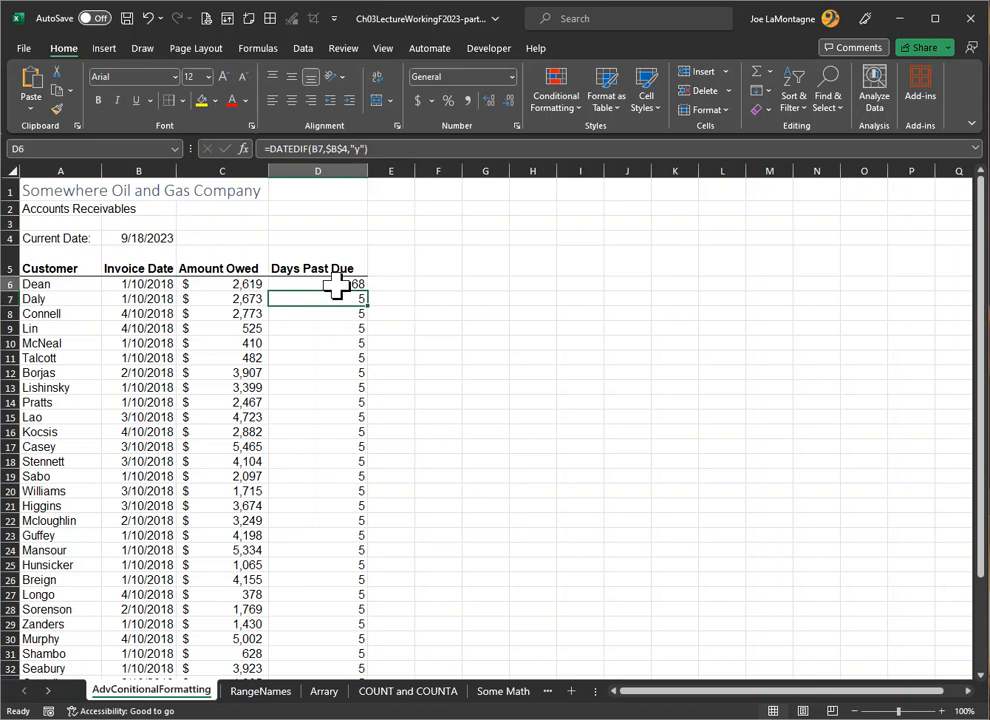
{"action": "double_click", "coordinate": [368, 291]}
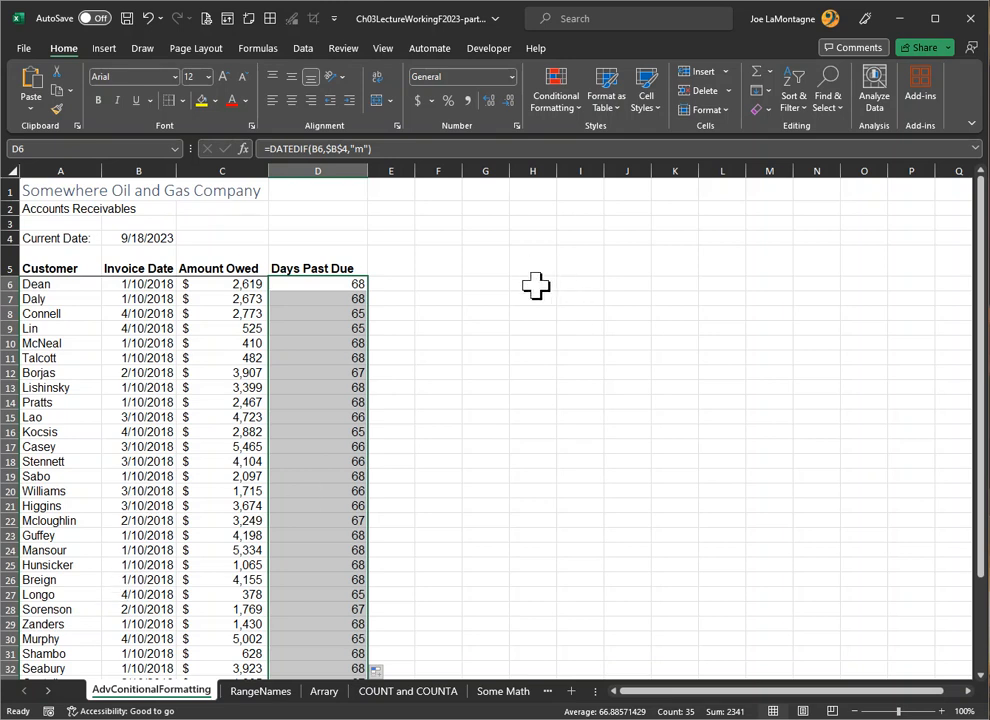
Step: Enter the date 10/31/1999 in cell G5
{"action": "left_click", "coordinate": [486, 284]}
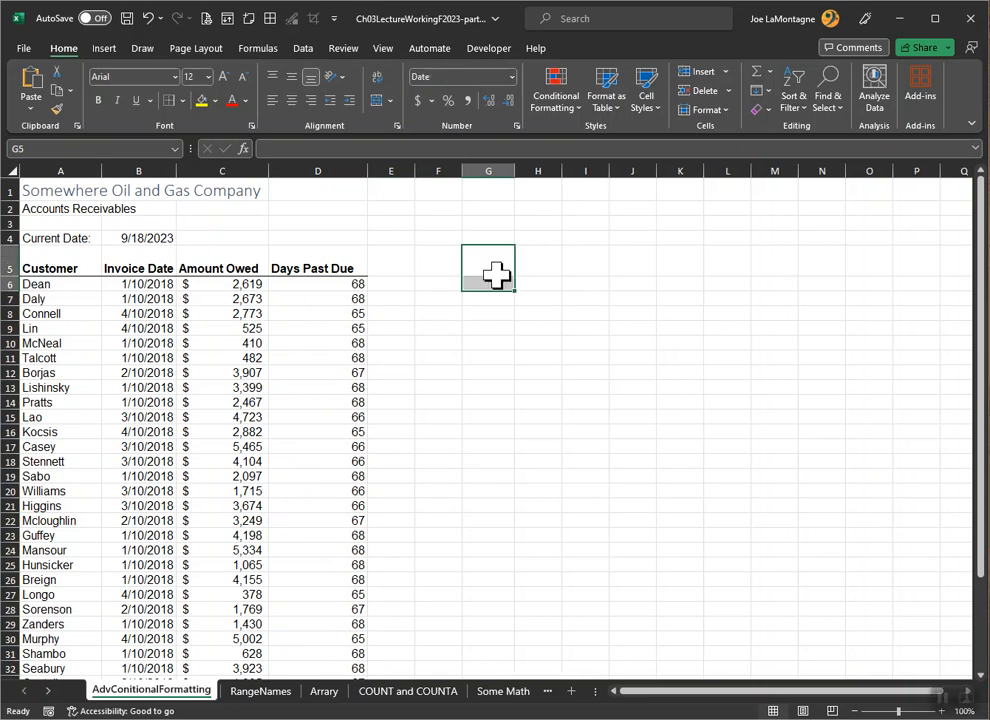
{"action": "left_click", "coordinate": [516, 331]}
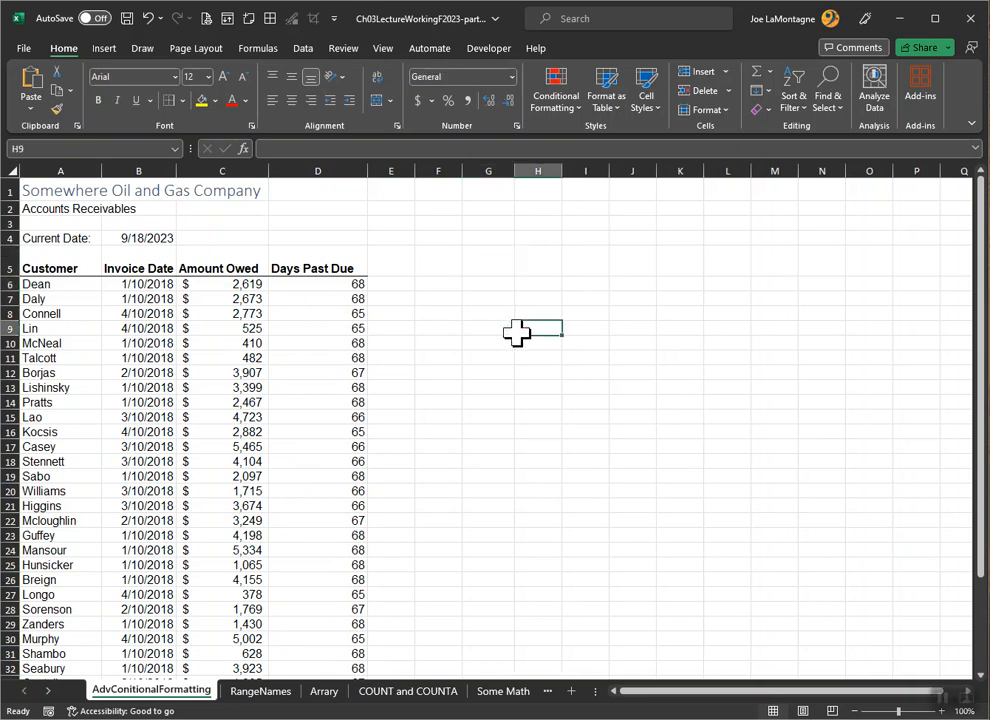
{"action": "left_click", "coordinate": [491, 259]}
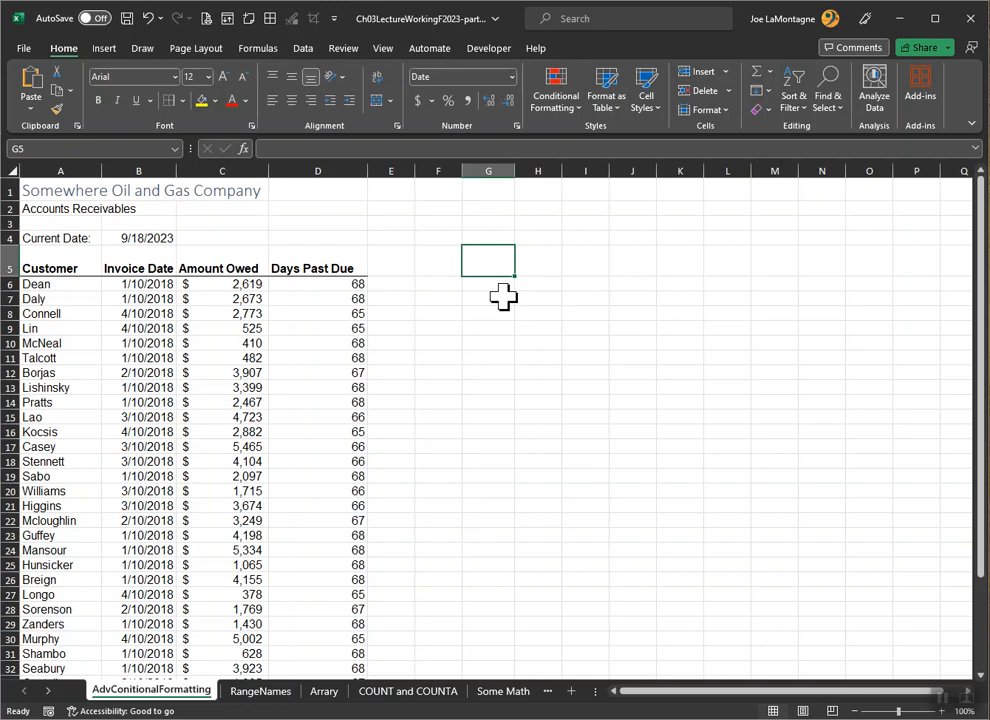
{"action": "type", "text": "10"}
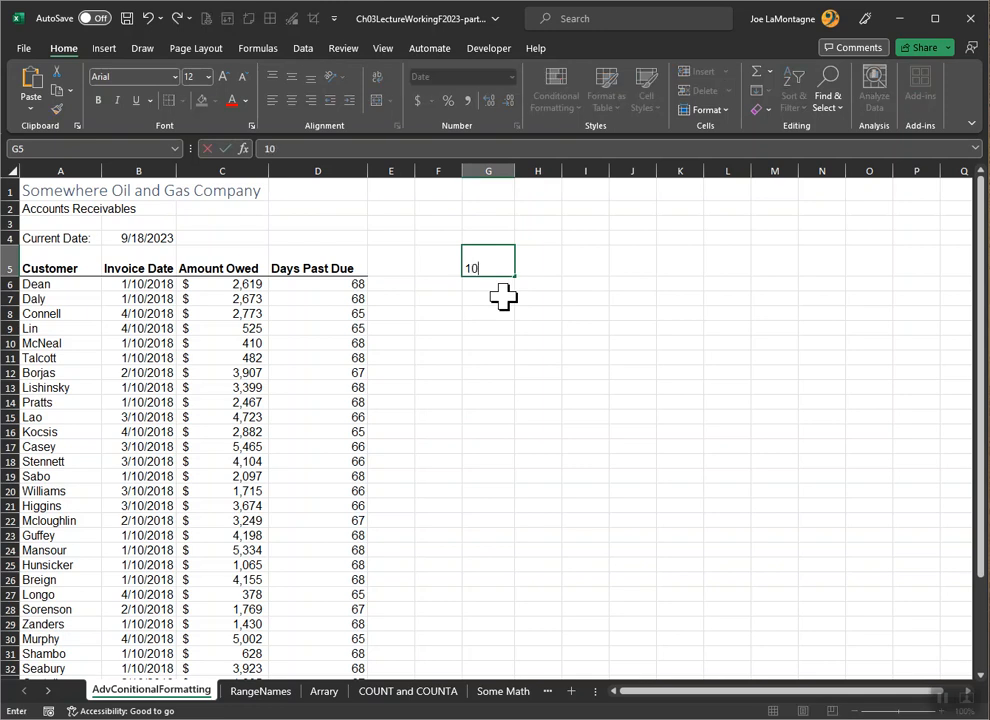
{"action": "type", "text": "/31/1999"}
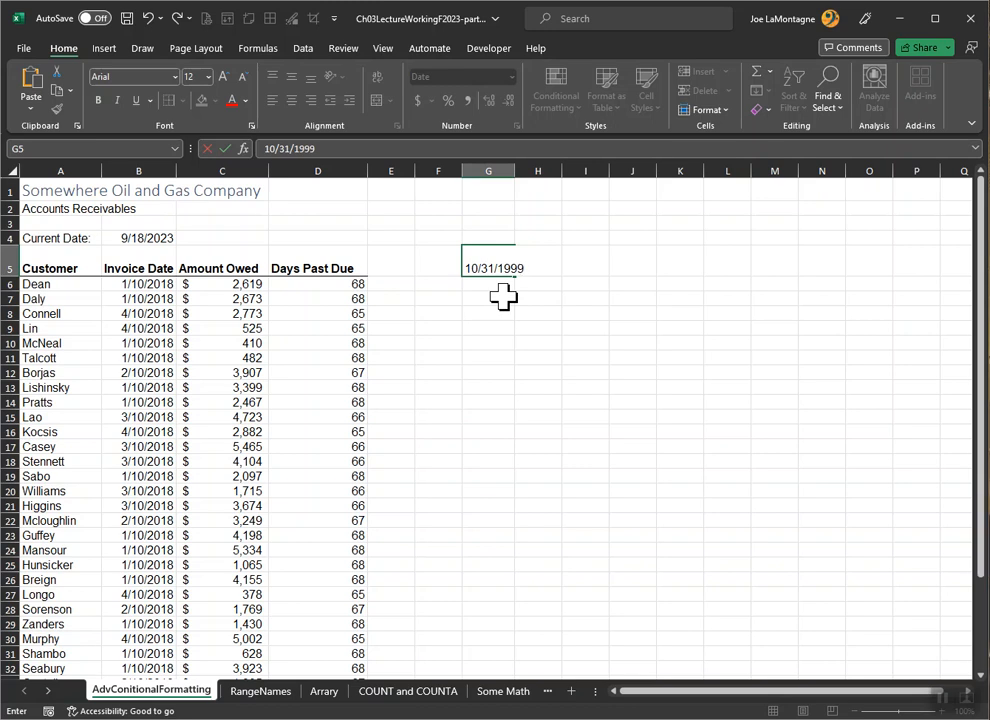
{"action": "key", "text": "Return"}
Step: Enter a DATEDIF formula in G7 that calculates the years from the date in G5 to the current date in B4, using unit "Y"
{"action": "left_click", "coordinate": [503, 297]}
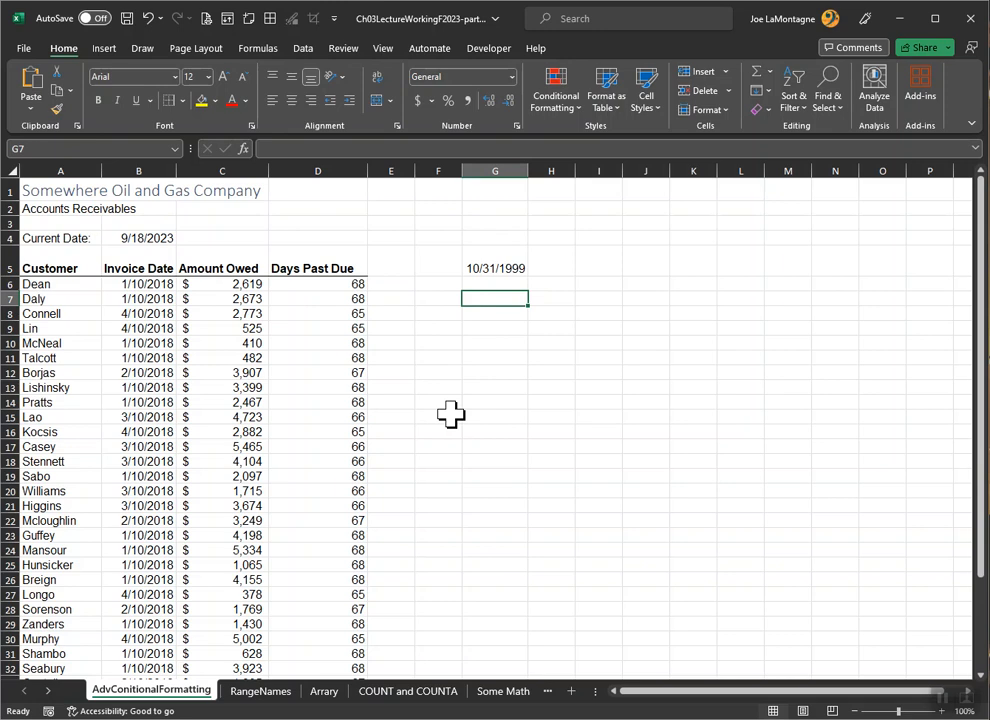
{"action": "type", "text": "=datedif"}
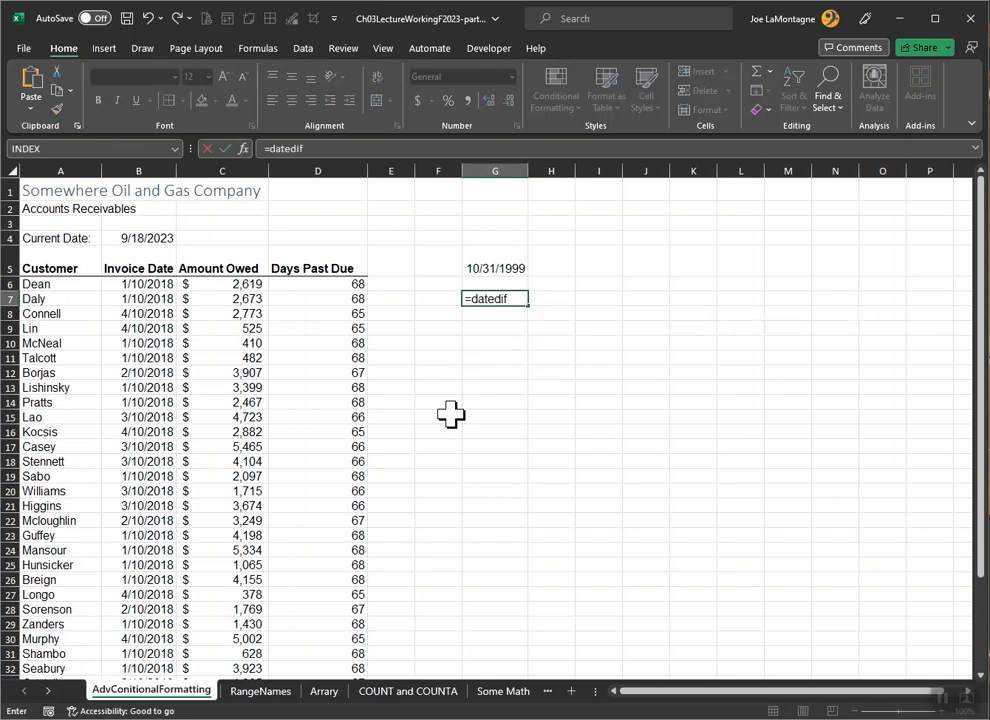
{"action": "type", "text": "("}
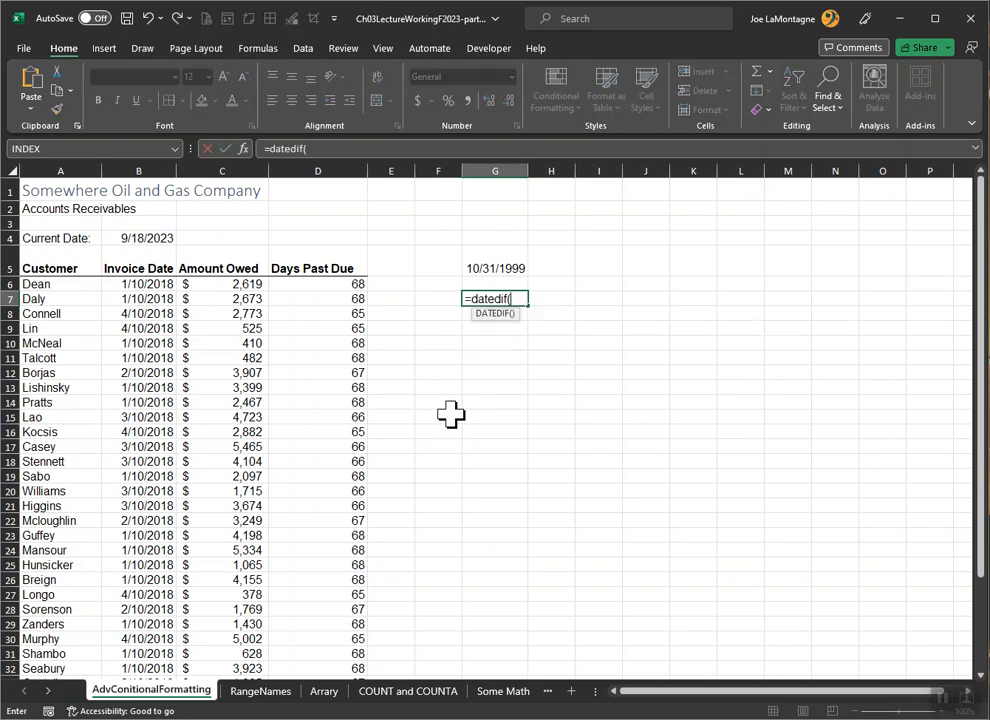
{"action": "left_click", "coordinate": [488, 260]}
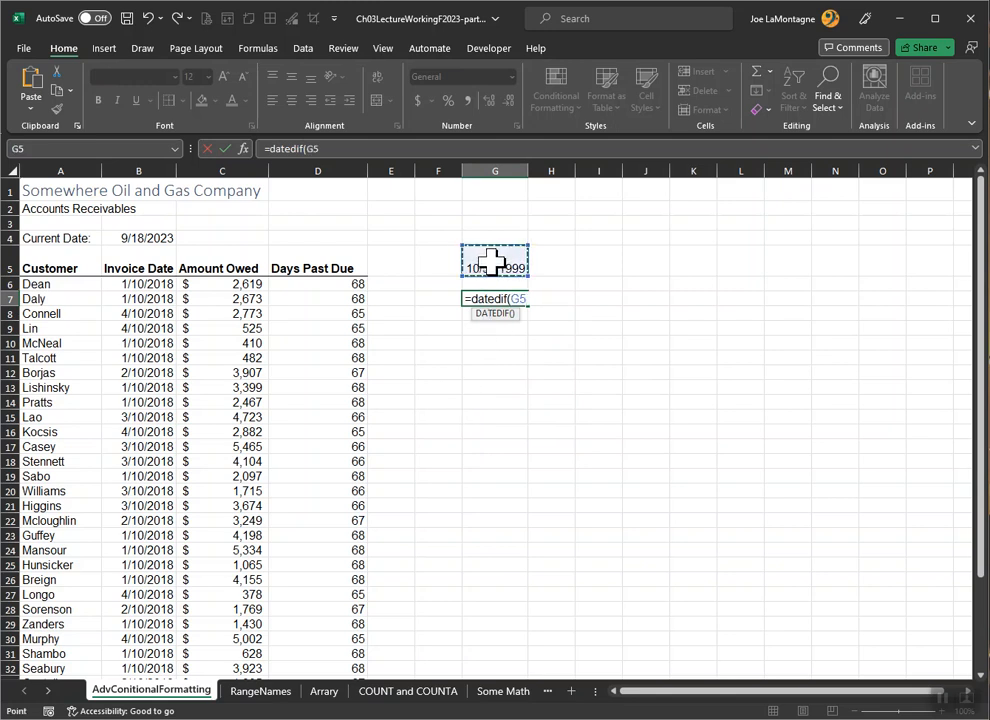
{"action": "type", "text": ","}
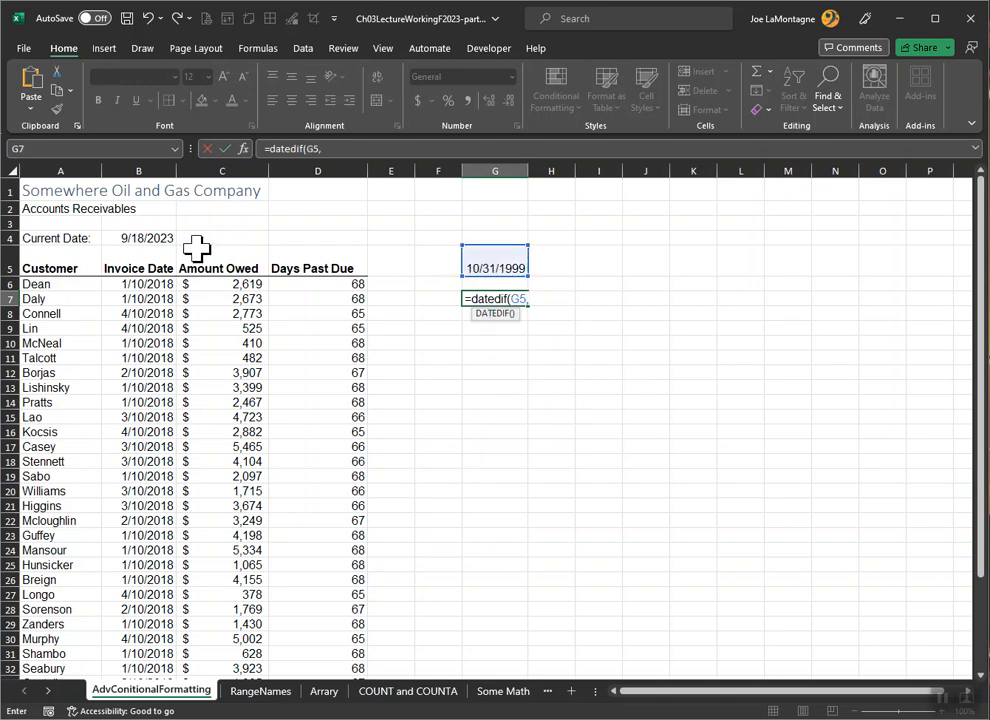
{"action": "left_click", "coordinate": [147, 238]}
{"action": "type", "text": ",\"Y\""}
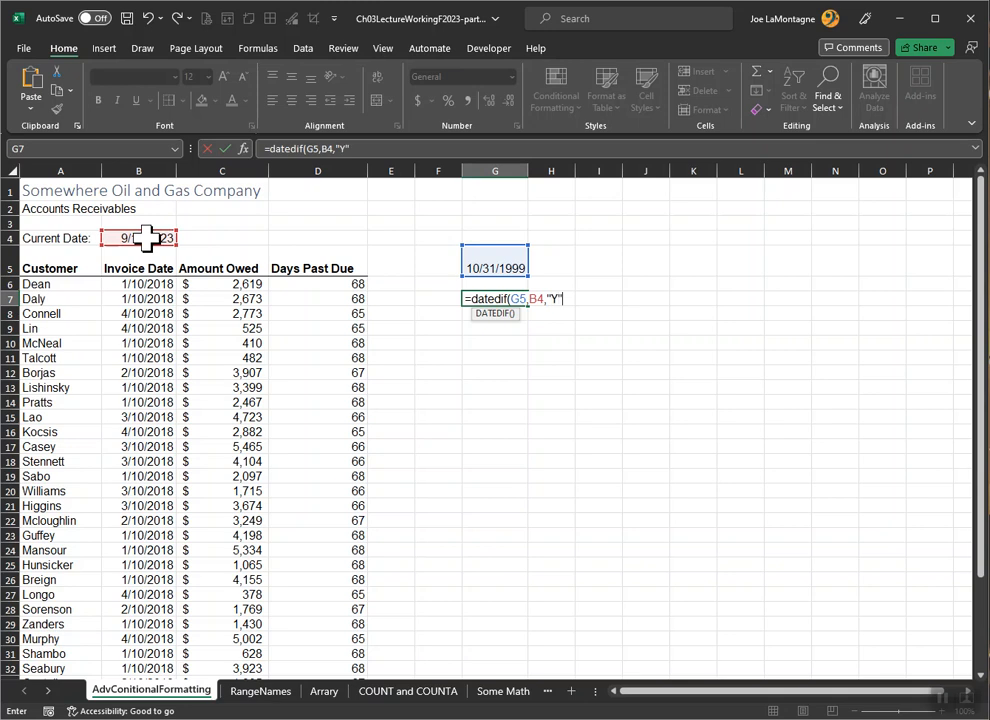
{"action": "key", "text": "Return"}
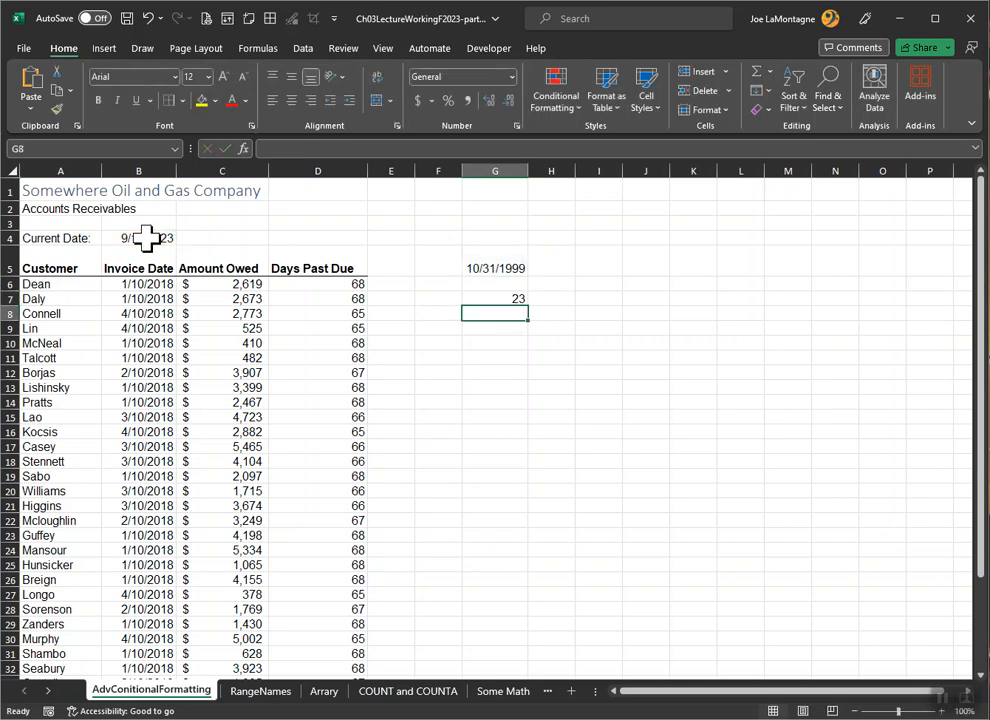
Step: Change the year of the sample date in G5 so that it reads 10/31/1980
{"action": "left_click", "coordinate": [493, 264]}
{"action": "left_click", "coordinate": [312, 148]}
{"action": "left_click_drag", "start_coordinate": [316, 149], "coordinate": [325, 151]}
{"action": "type", "text": "80"}
{"action": "key", "text": "Return"}
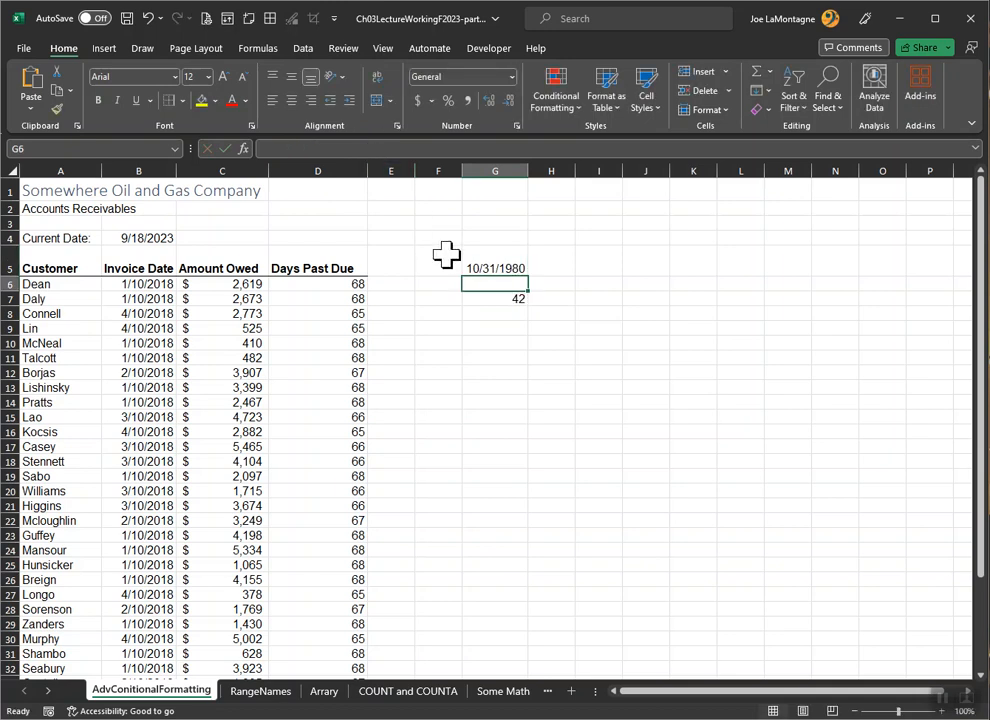
Step: Change the DATEDIF unit in the G7 formula to "m" so it calculates elapsed months
{"action": "left_click", "coordinate": [506, 299]}
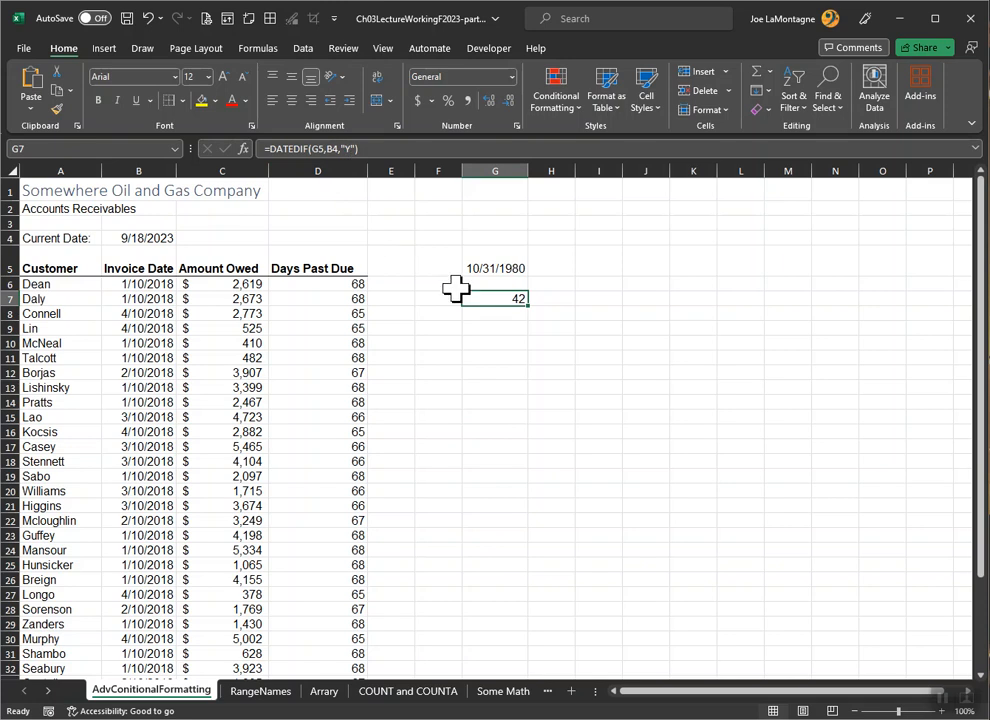
{"action": "double_click", "coordinate": [492, 299]}
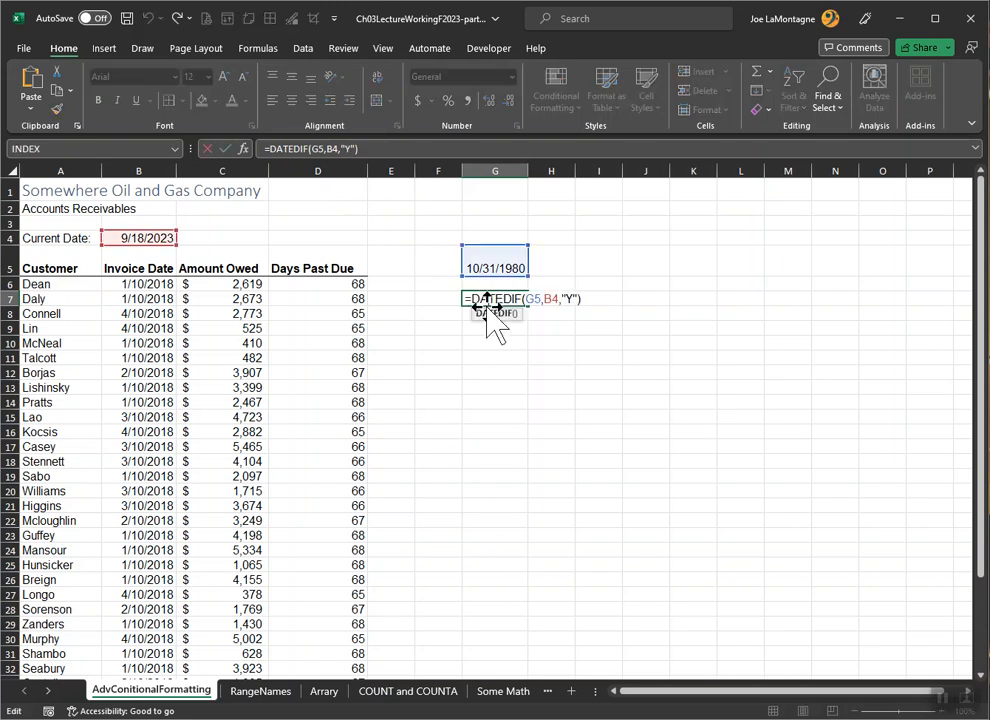
{"action": "double_click", "coordinate": [569, 299]}
{"action": "type", "text": "m"}
{"action": "key", "text": "Return"}
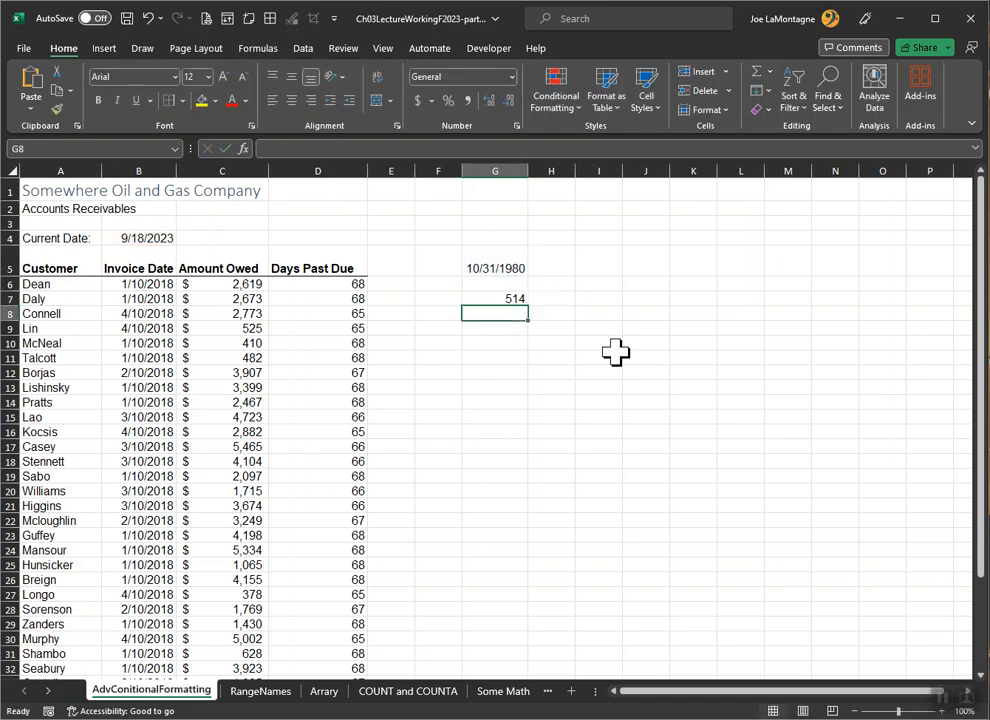